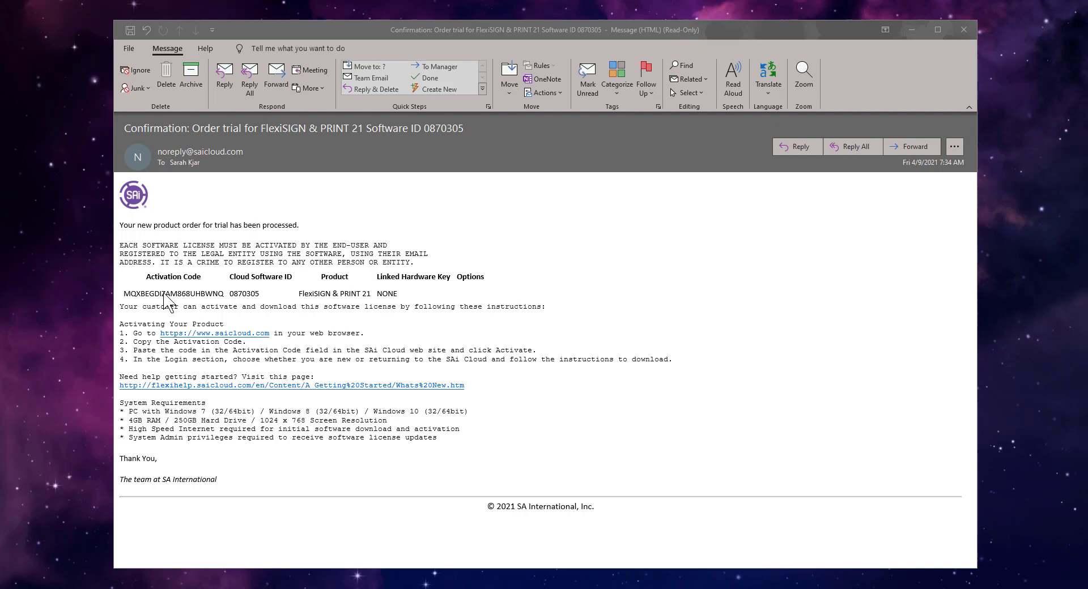
Copy the activation code from the order confirmation email and open the SAi Cloud website.
{"action": "double_click", "coordinate": [165, 294]}
{"action": "right_click", "coordinate": [164, 294]}
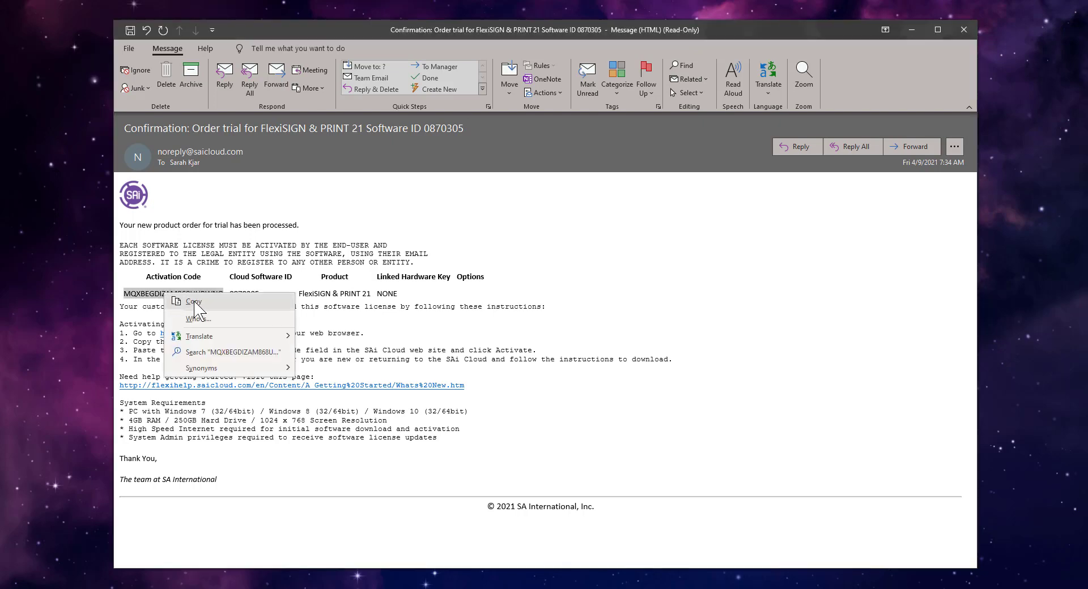
{"action": "left_click", "coordinate": [194, 303]}
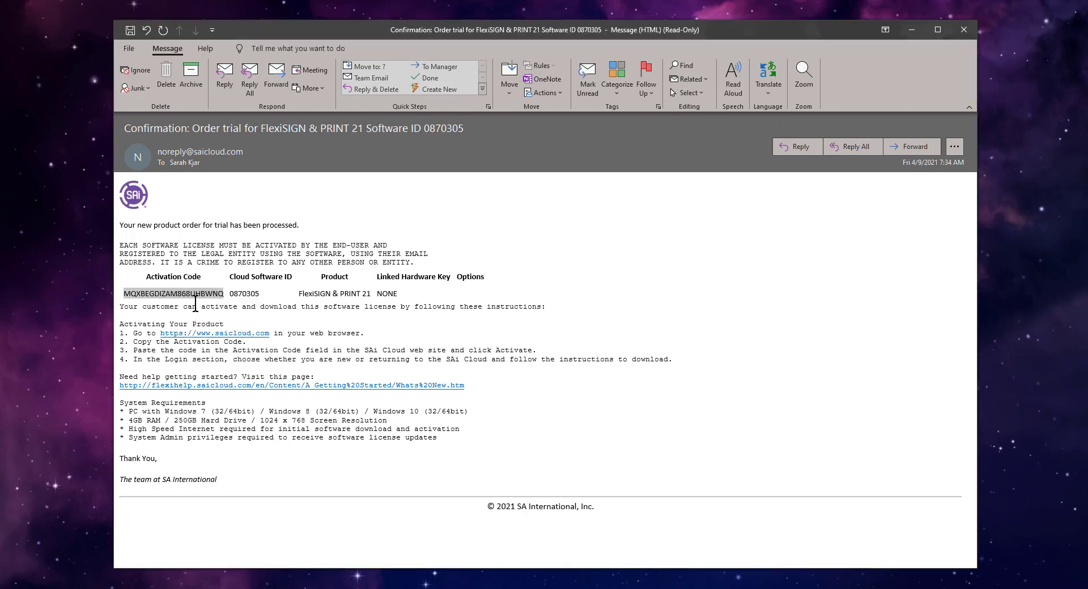
{"action": "left_click", "coordinate": [214, 340]}
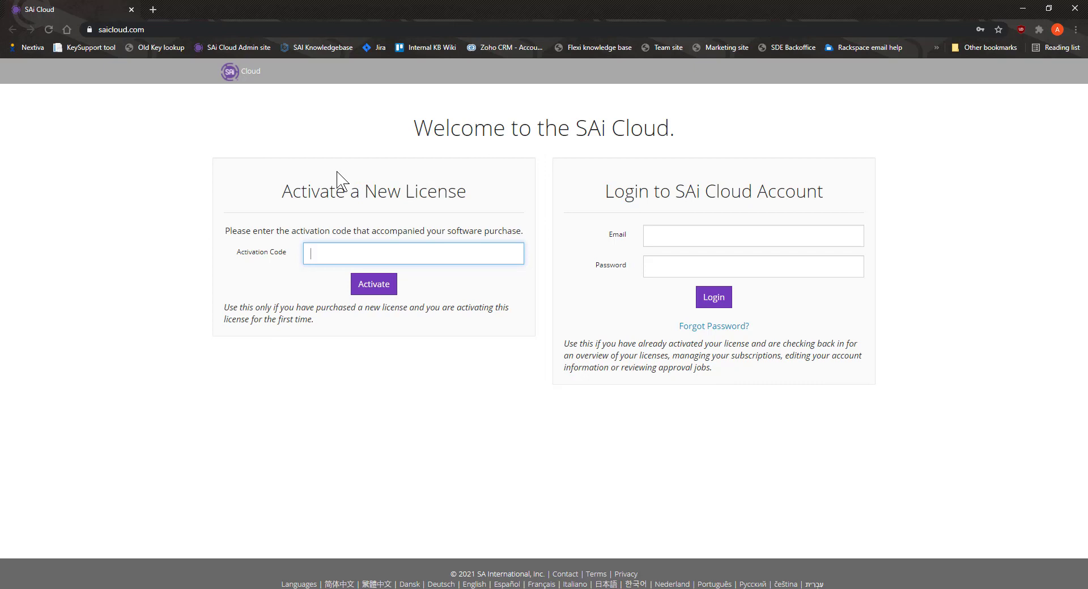
Paste the activation code into the new license form and submit it for activation.
{"action": "right_click", "coordinate": [340, 254]}
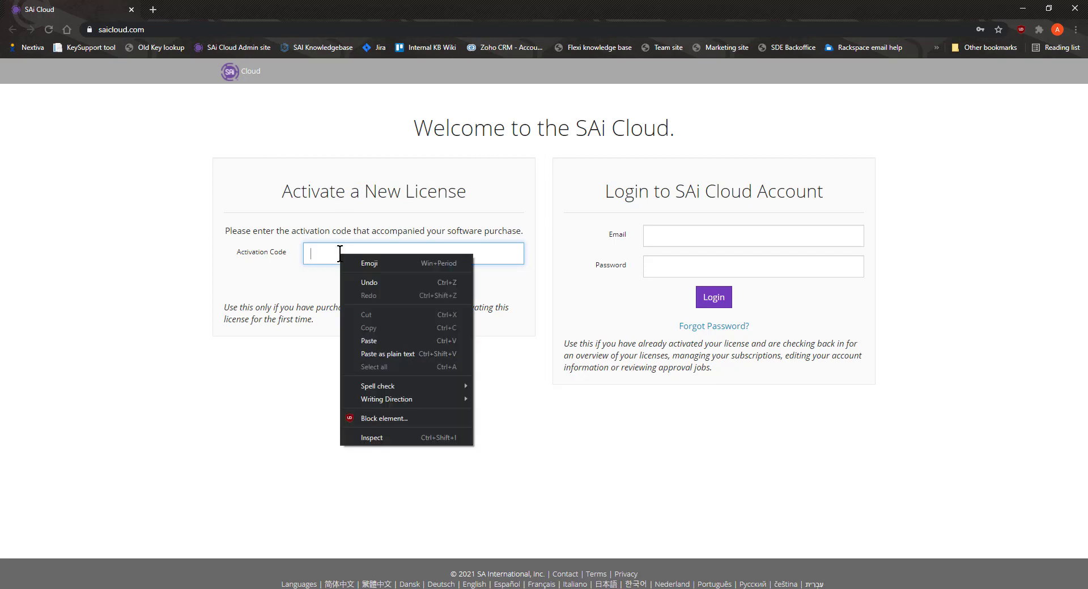
{"action": "left_click", "coordinate": [363, 341]}
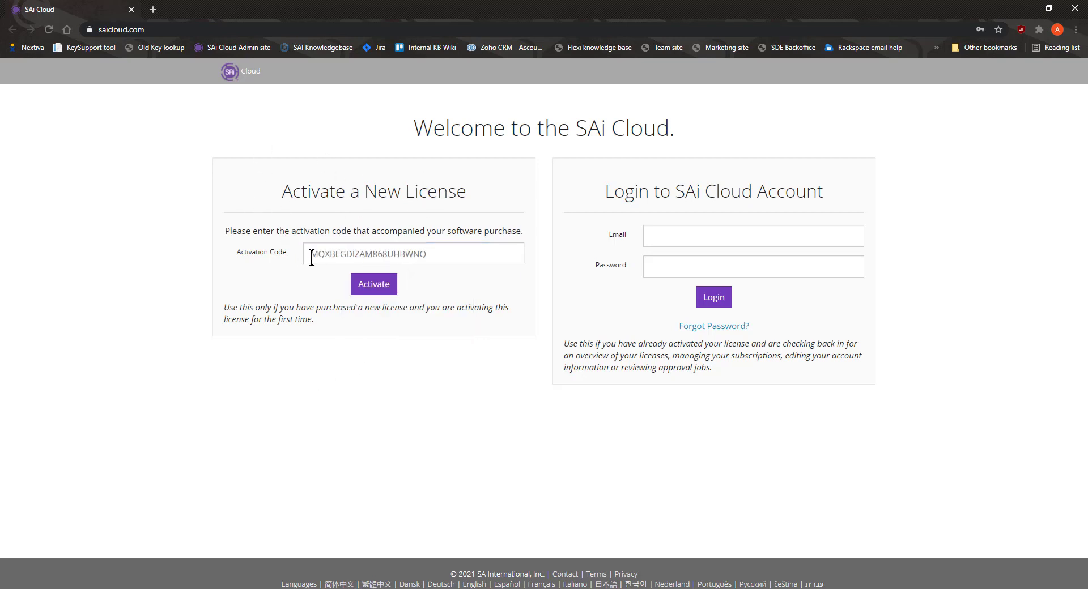
{"action": "left_click", "coordinate": [381, 289]}
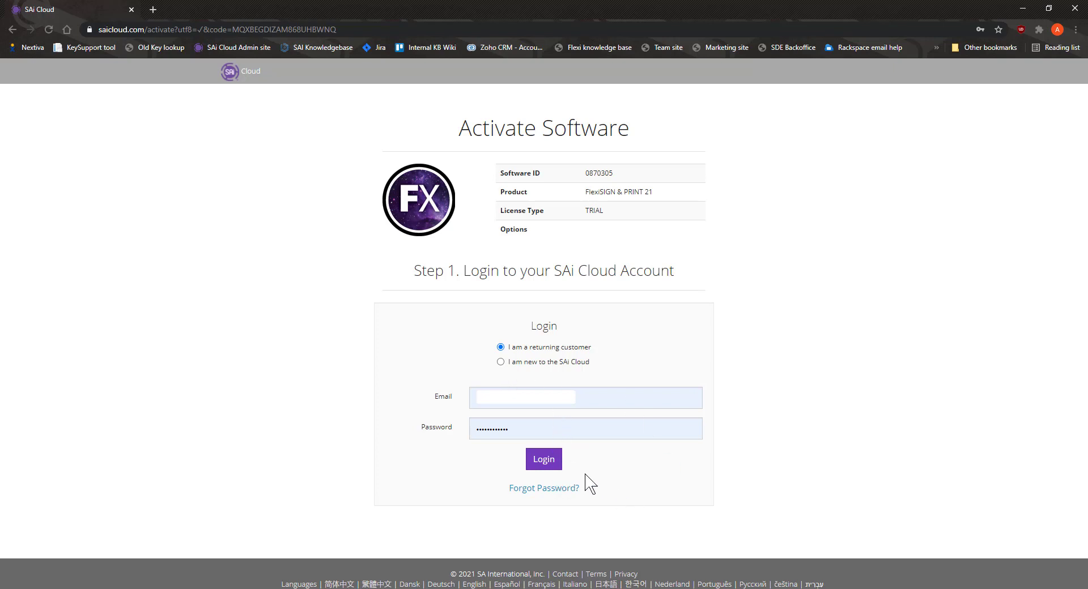
Log in to the SAi Cloud account and add the FlexiSIGN & PRINT 21 trial license to it.
{"action": "left_click", "coordinate": [544, 462]}
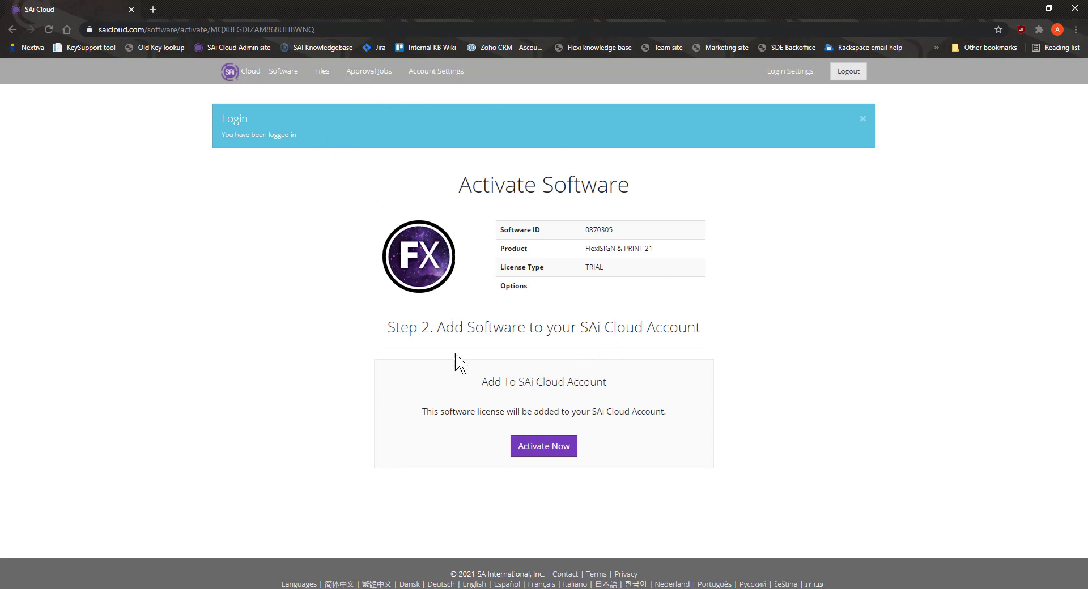
{"action": "left_click", "coordinate": [552, 457]}
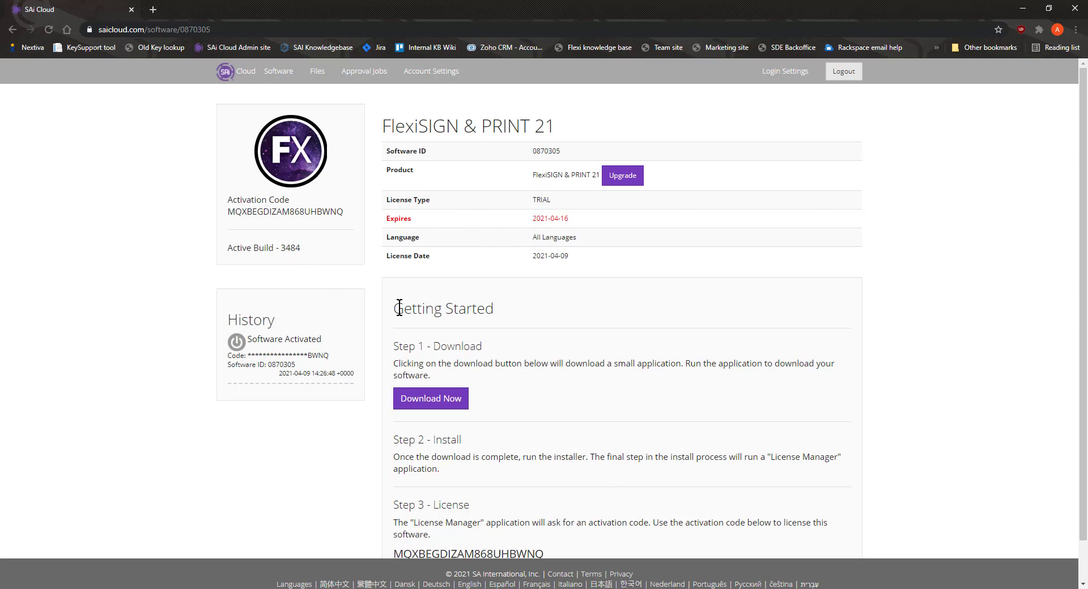
Download the small SAi downloader application for FlexiSIGN & PRINT 21 and run it to fetch the installer.
{"action": "left_click", "coordinate": [430, 403]}
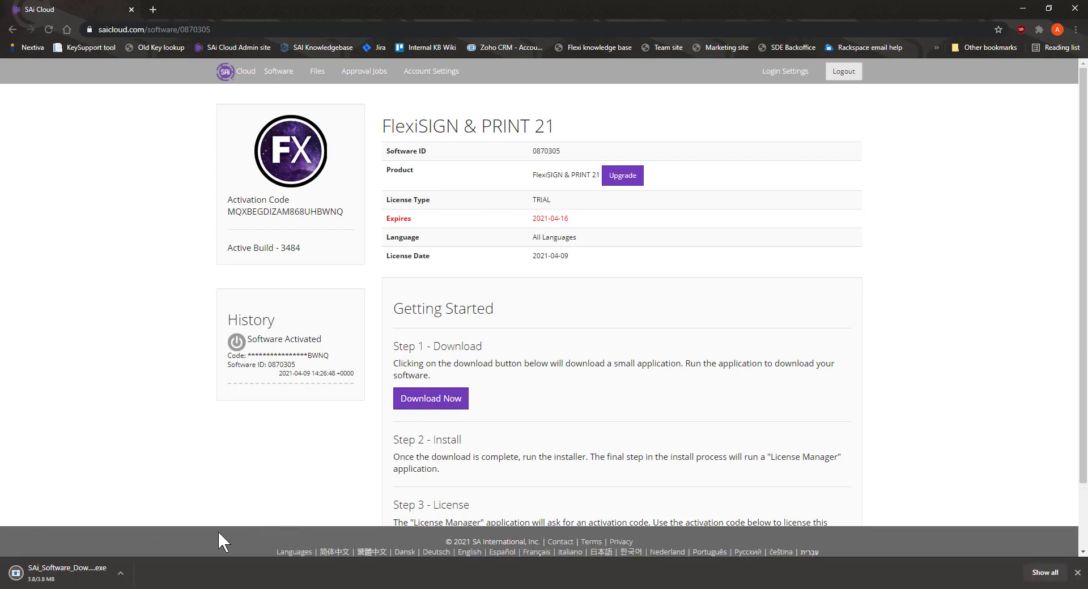
{"action": "left_click", "coordinate": [91, 576]}
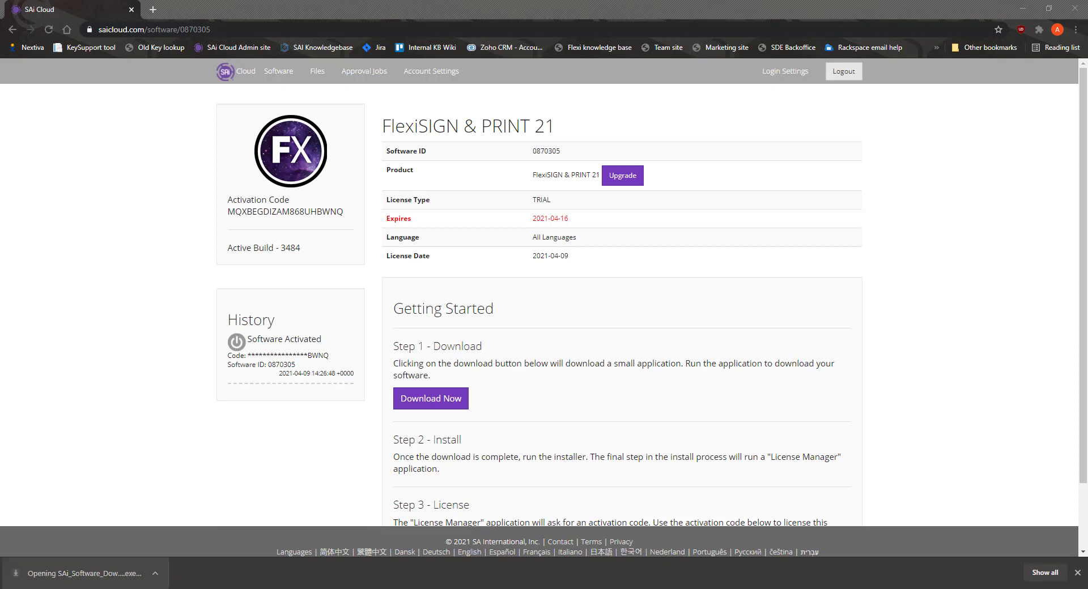
{"action": "left_click_drag", "start_coordinate": [718, 325], "coordinate": [560, 222]}
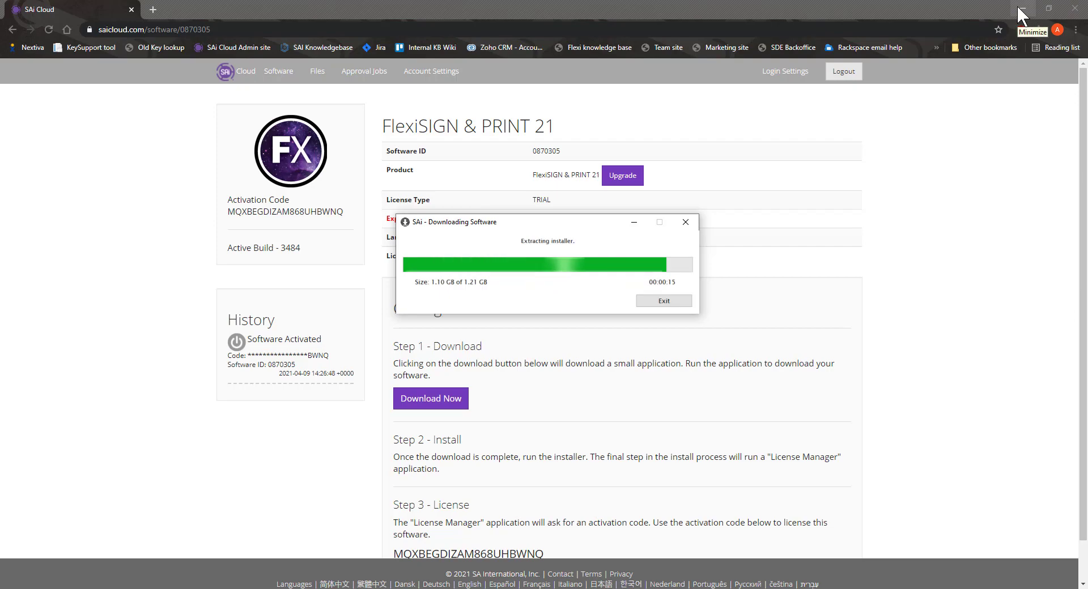
Minimize the browser and email windows, then start the installation with Setup.exe allowed and English as the setup language.
{"action": "left_click", "coordinate": [1018, 8]}
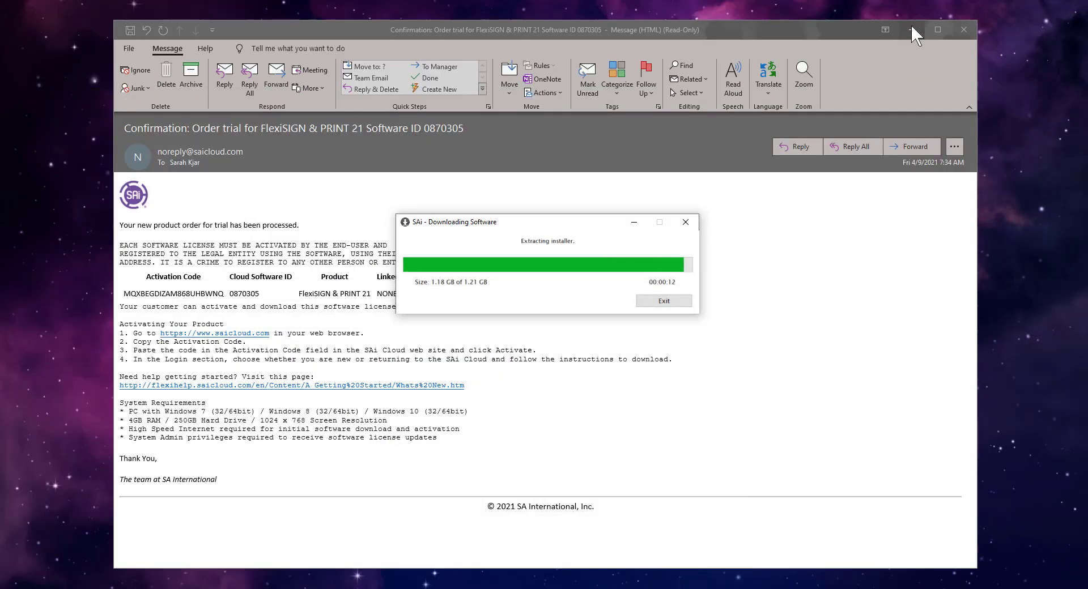
{"action": "left_click", "coordinate": [912, 30]}
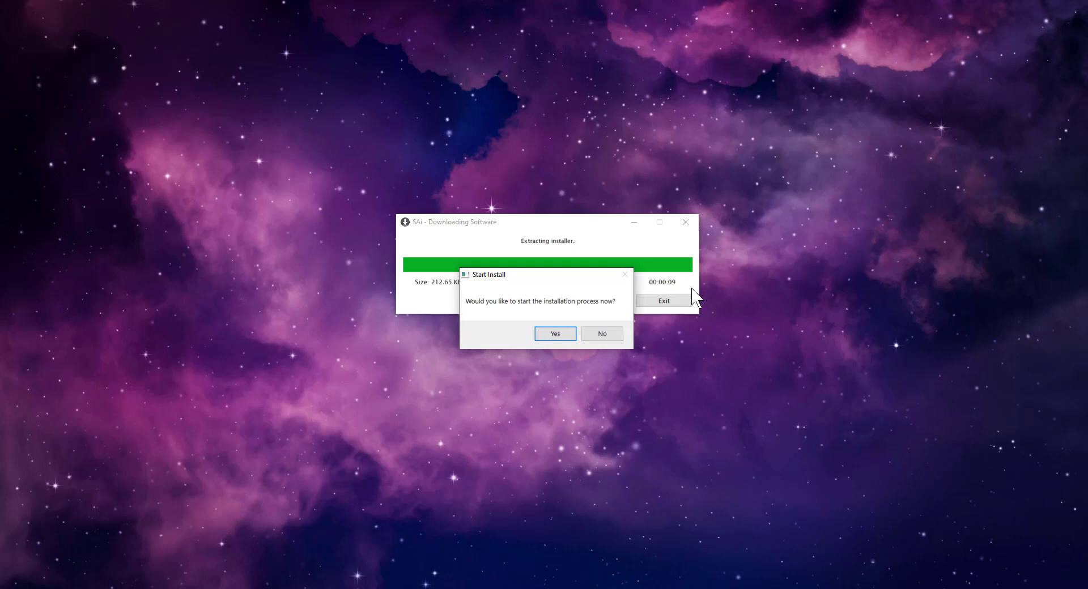
{"action": "left_click", "coordinate": [555, 335]}
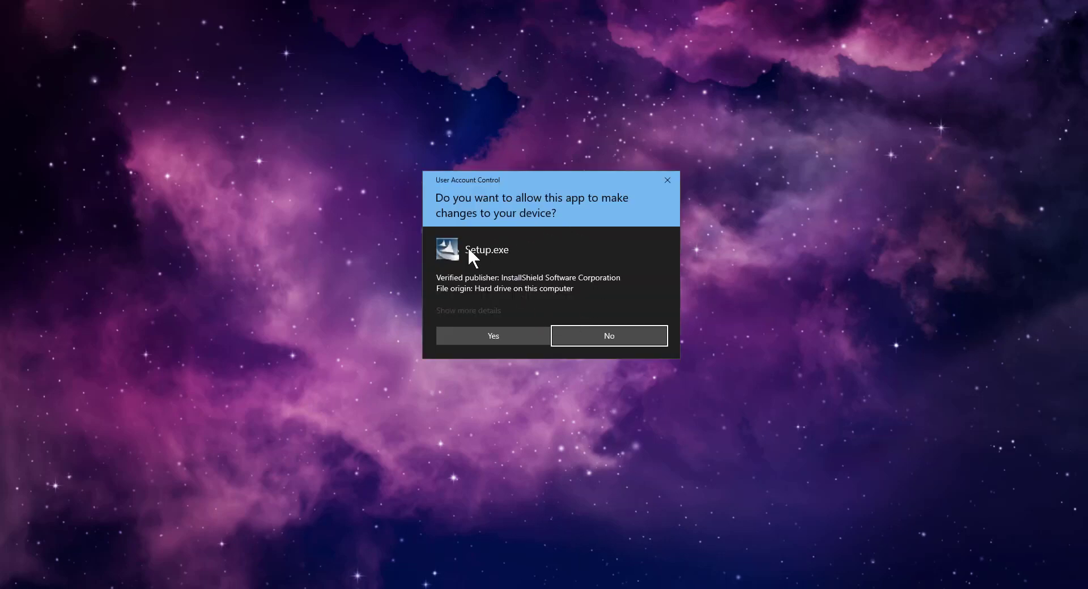
{"action": "left_click", "coordinate": [499, 332]}
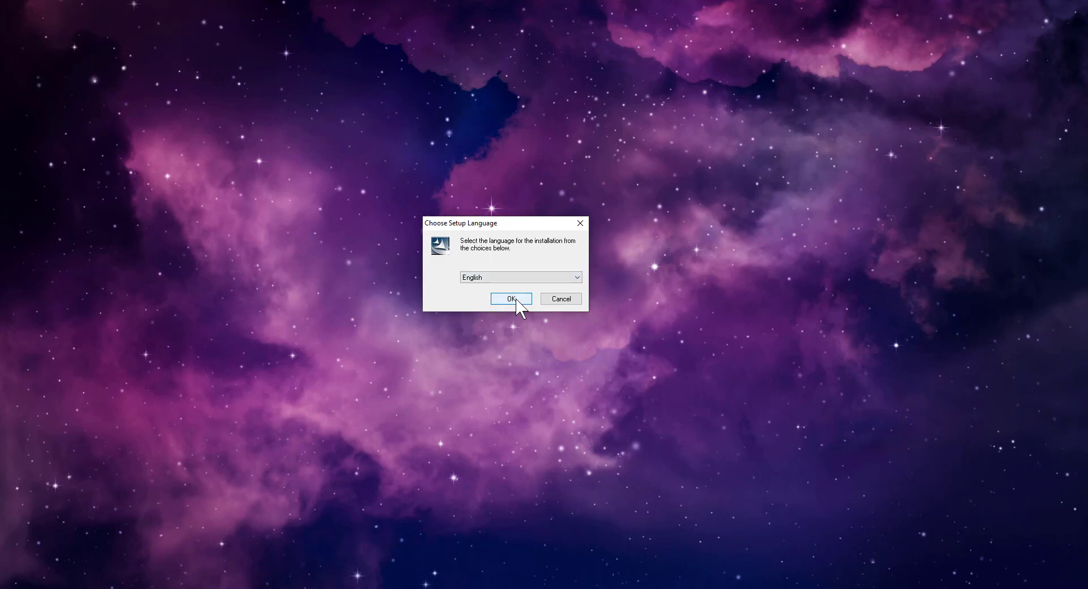
{"action": "left_click", "coordinate": [511, 299]}
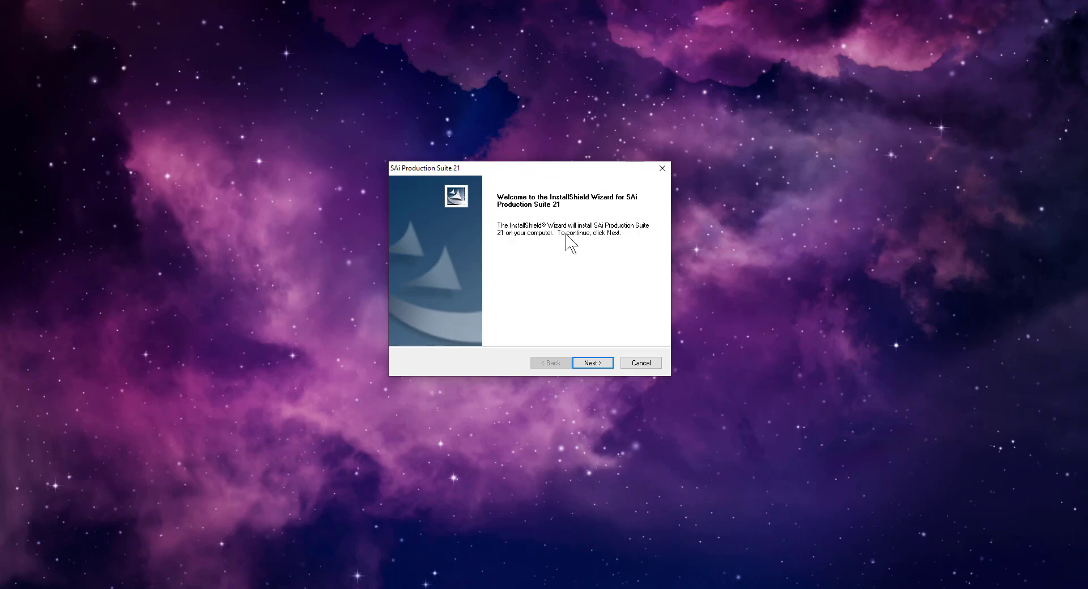
Accept the SAi Production Suite 21 license agreement and decline overwriting the previous installation.
{"action": "left_click", "coordinate": [592, 363]}
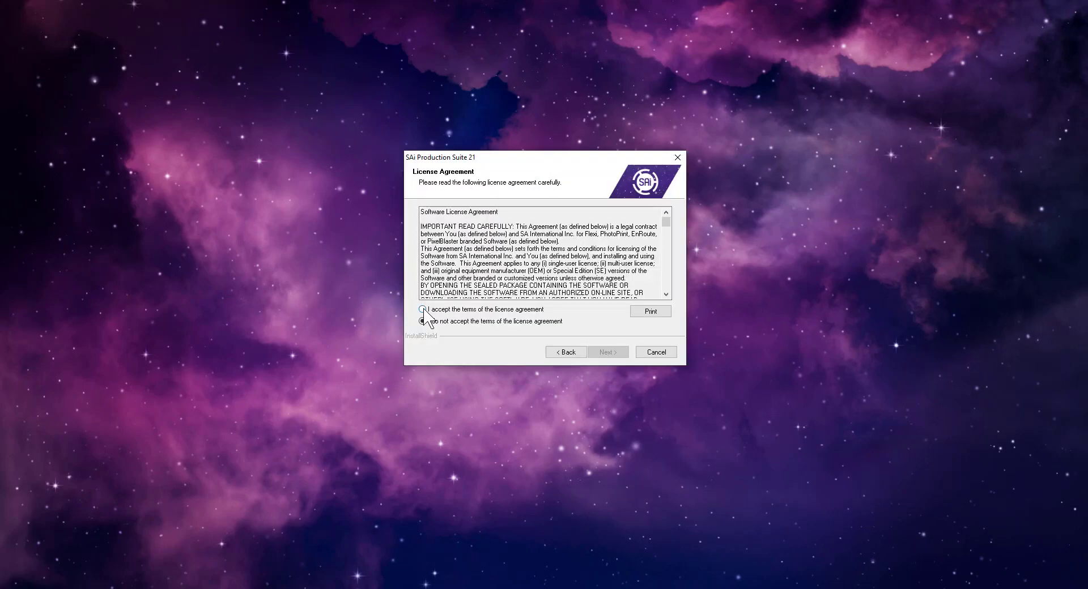
{"action": "left_click_drag", "start_coordinate": [666, 225], "coordinate": [669, 289]}
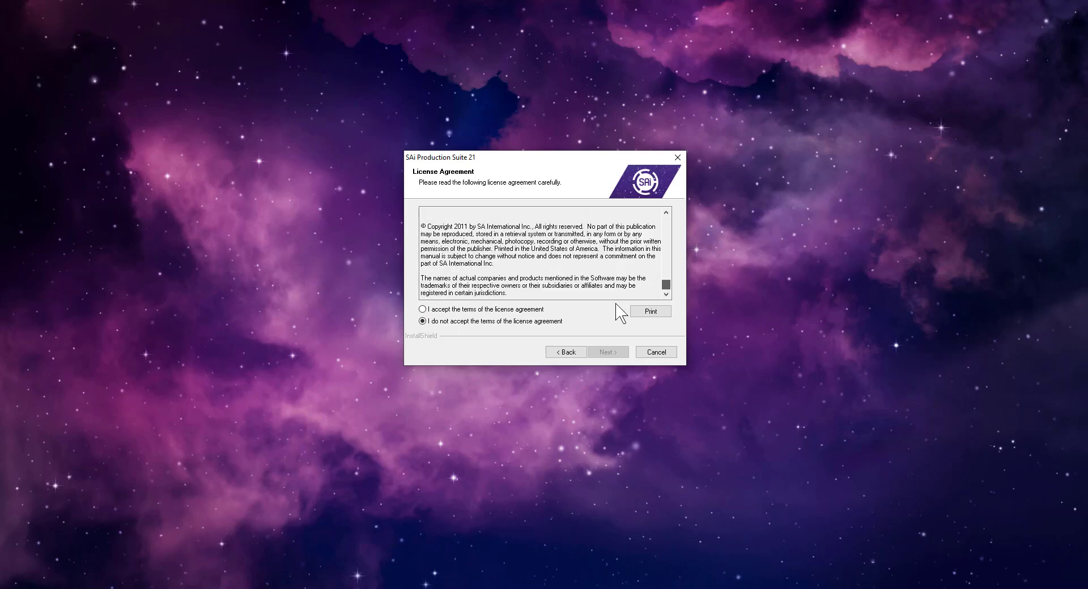
{"action": "left_click", "coordinate": [423, 310]}
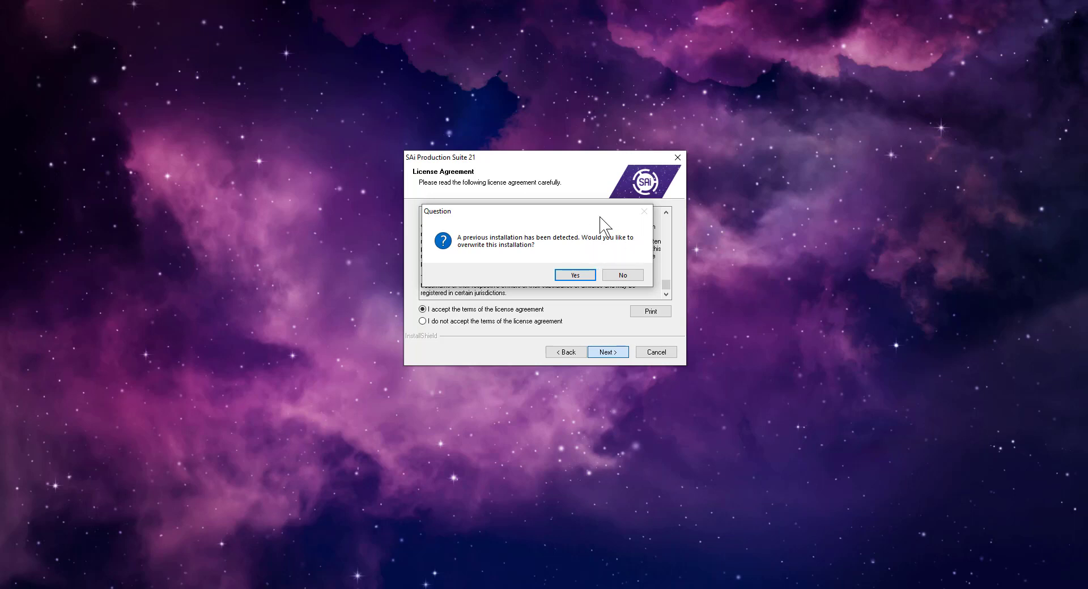
{"action": "left_click", "coordinate": [621, 274]}
{"action": "left_click", "coordinate": [625, 274]}
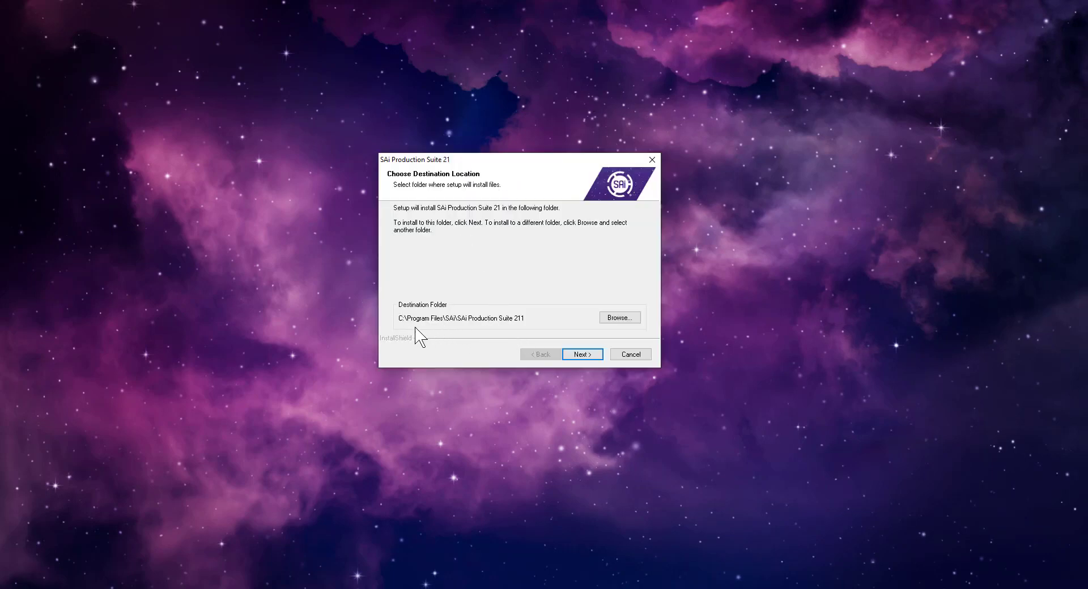
Install to C:\Program Files\SAi\SAi Production Suite 211 with the default features and the program folder SAi Production Suite 211.
{"action": "left_click", "coordinate": [583, 355]}
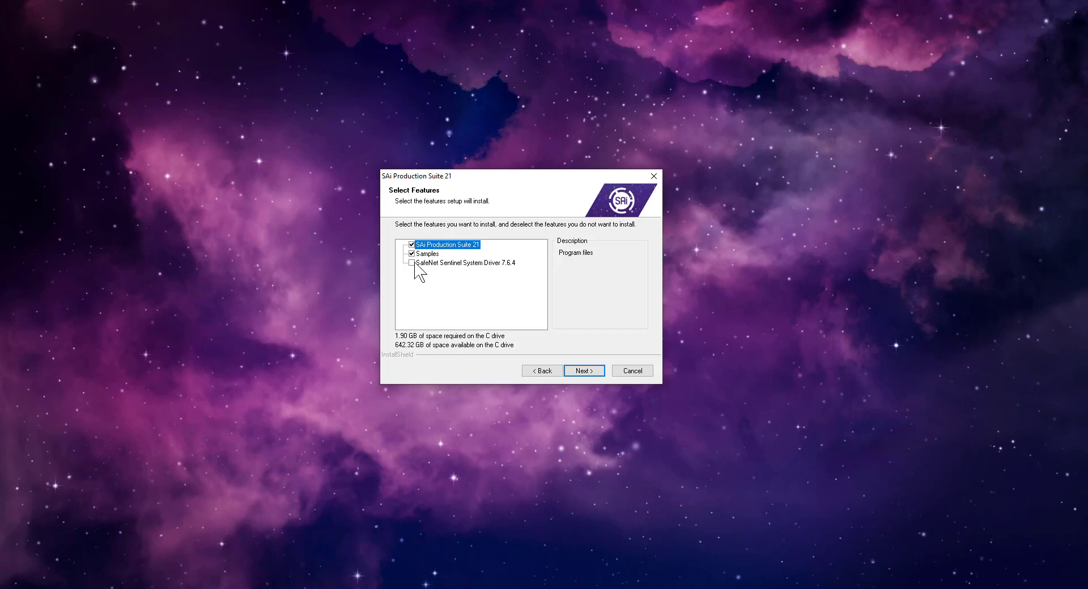
{"action": "left_click", "coordinate": [588, 372]}
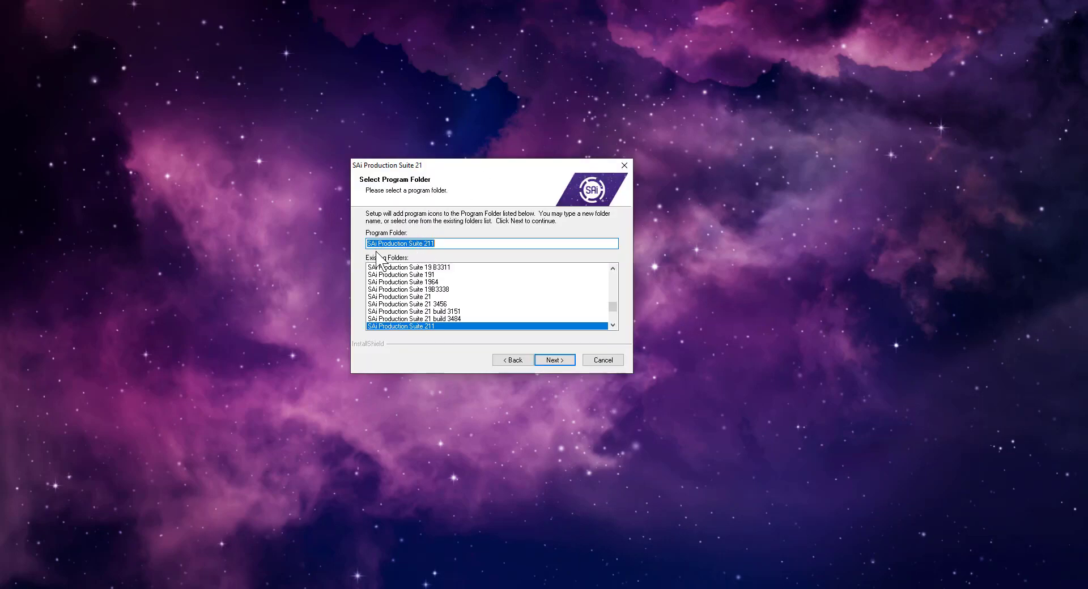
{"action": "left_click", "coordinate": [557, 361]}
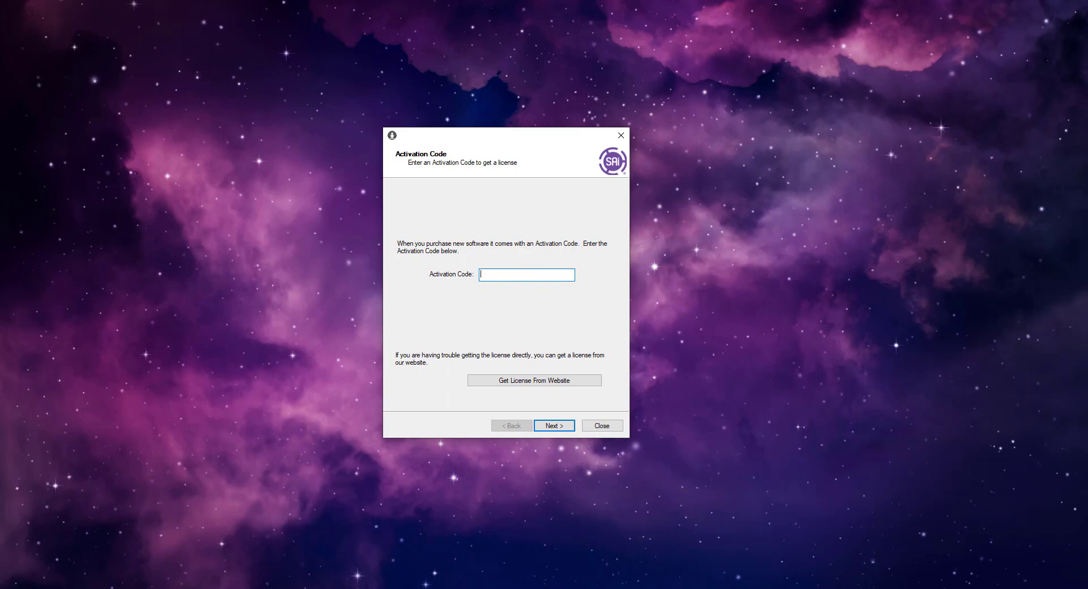
Switch to the order confirmation email in Outlook, copy the activation code again, and return to the license window.
{"action": "left_click", "coordinate": [253, 570]}
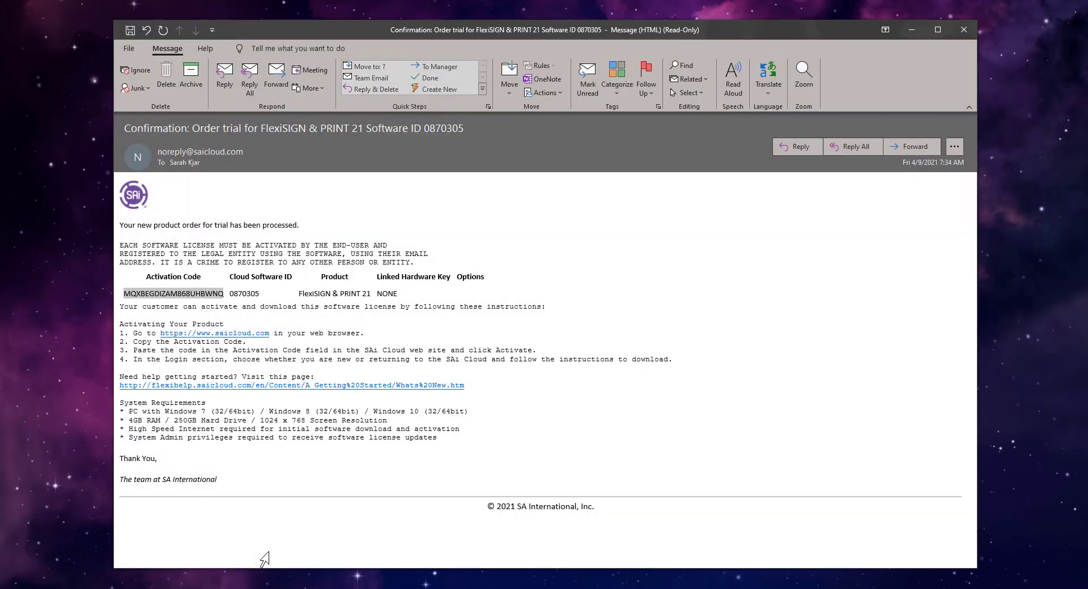
{"action": "right_click", "coordinate": [200, 295]}
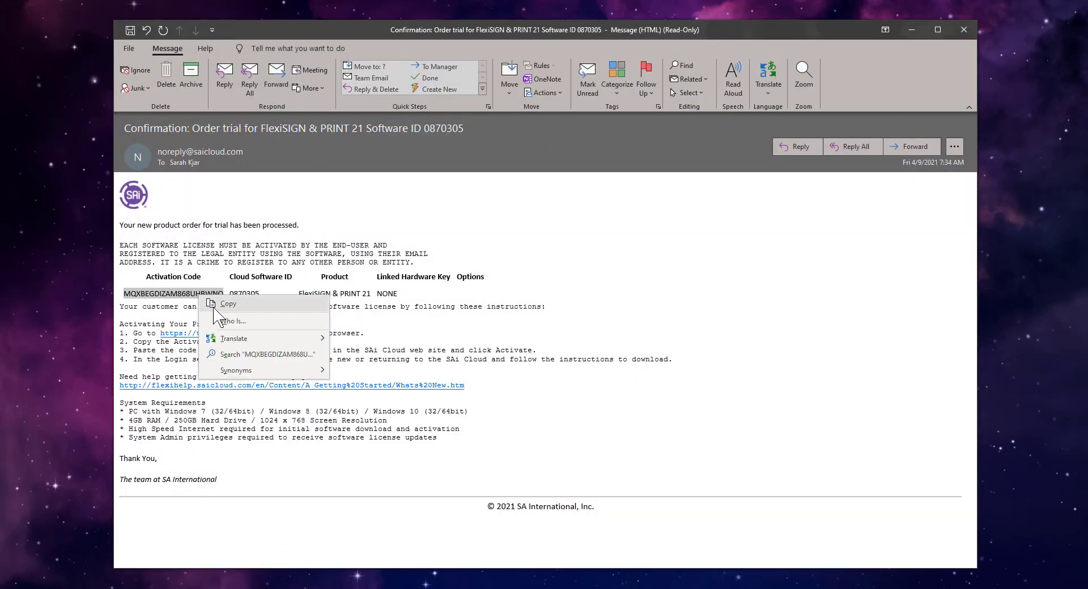
{"action": "left_click", "coordinate": [214, 309]}
{"action": "left_click", "coordinate": [912, 29]}
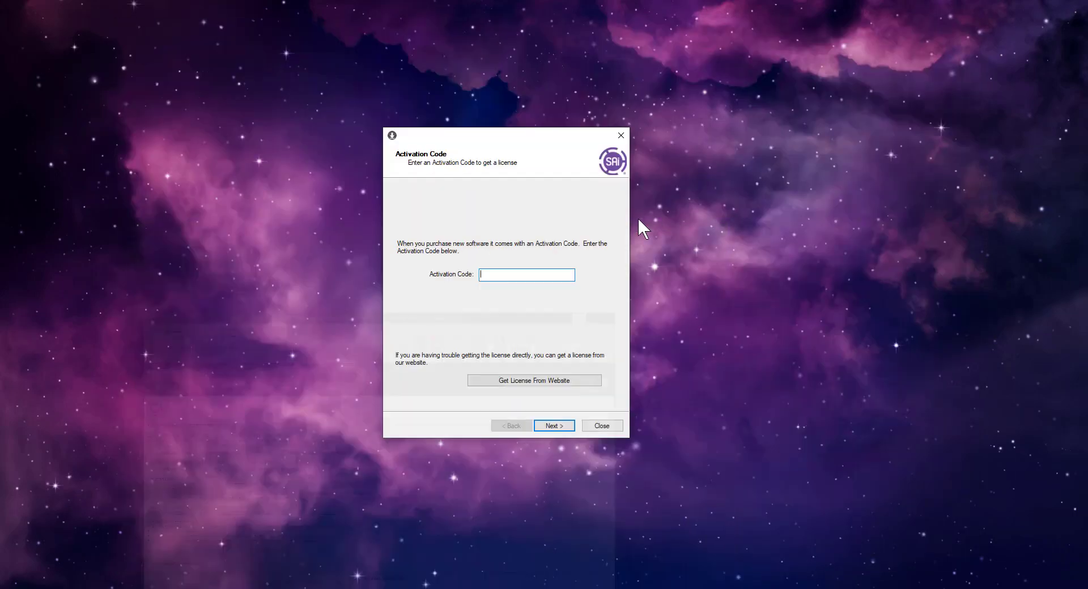
Paste the activation code into the license window and finish licensing the installed software.
{"action": "right_click", "coordinate": [543, 274]}
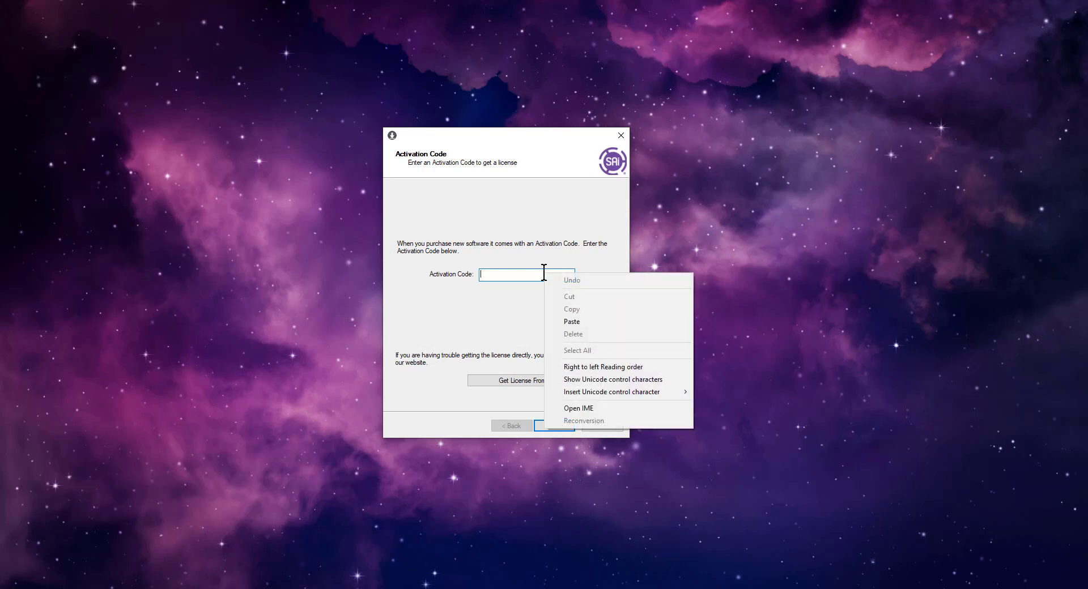
{"action": "left_click", "coordinate": [572, 322]}
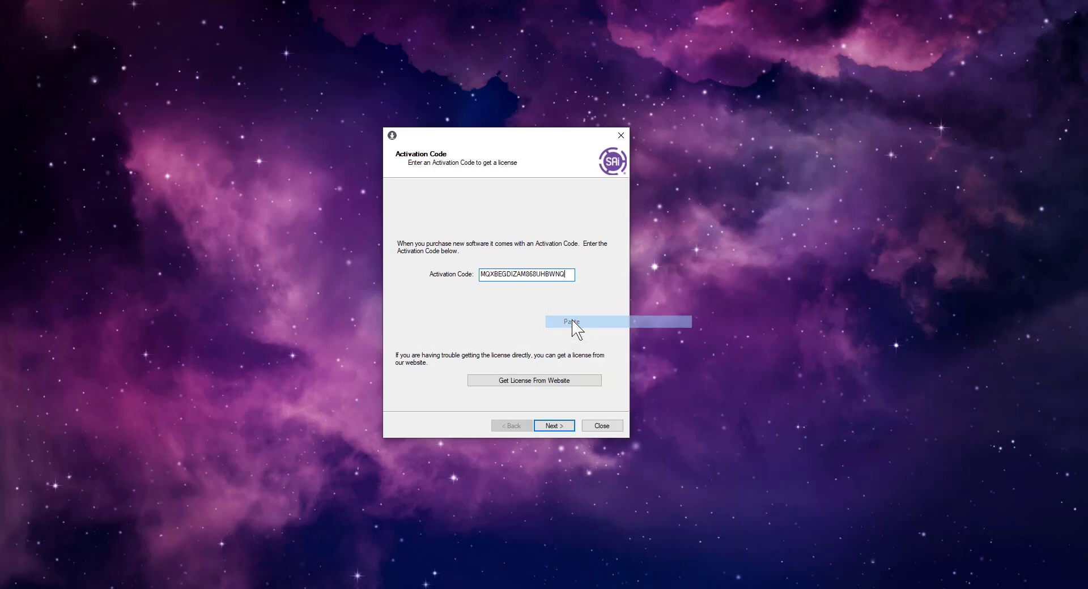
{"action": "left_click", "coordinate": [548, 429]}
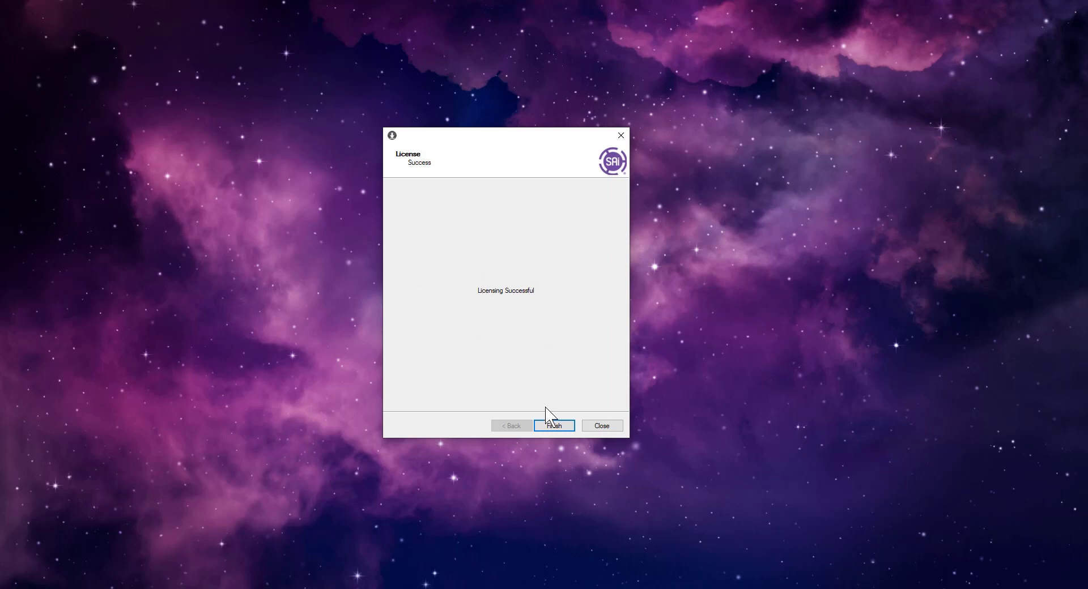
{"action": "left_click", "coordinate": [554, 427]}
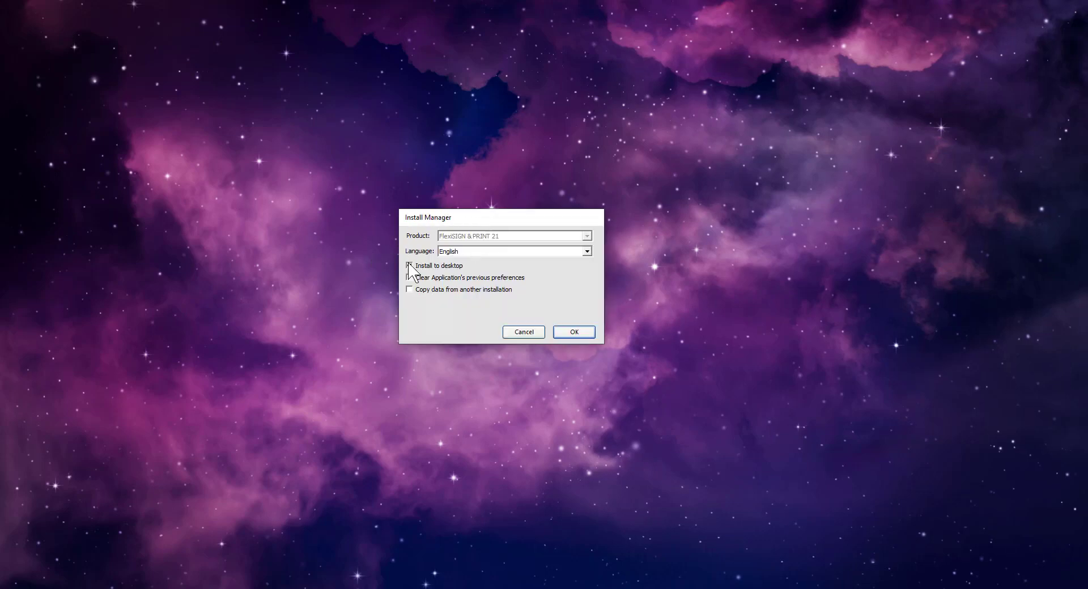
Set the Install to desktop option and confirm the Install Manager settings for FlexiSIGN & PRINT 21 in English.
{"action": "left_click", "coordinate": [409, 266]}
{"action": "left_click", "coordinate": [575, 334]}
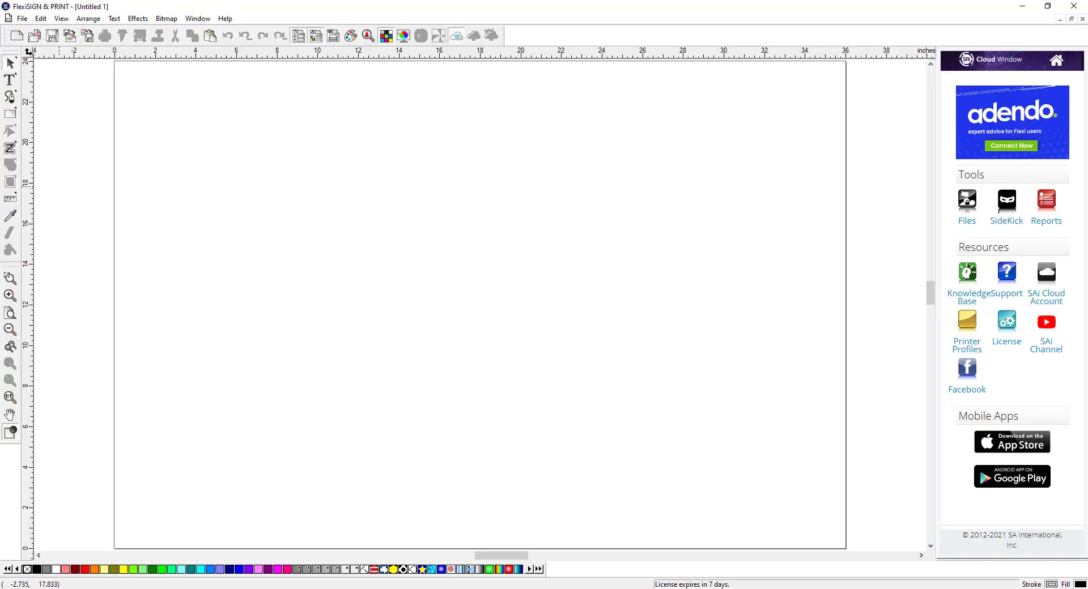
Create a new document in FlexiSIGN & PRINT.
{"action": "left_click", "coordinate": [22, 18]}
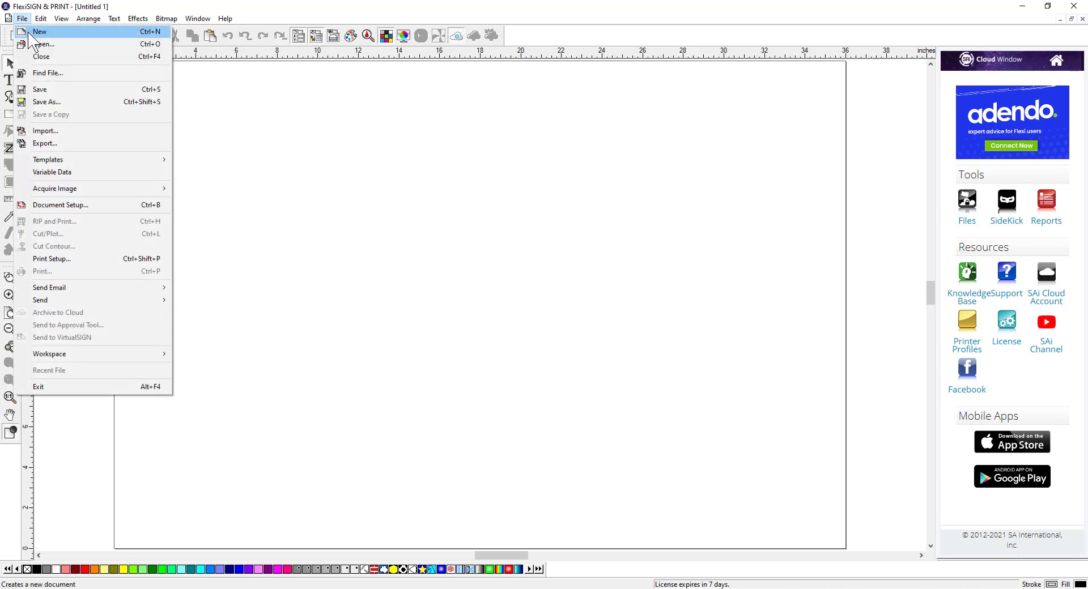
{"action": "left_click", "coordinate": [30, 32]}
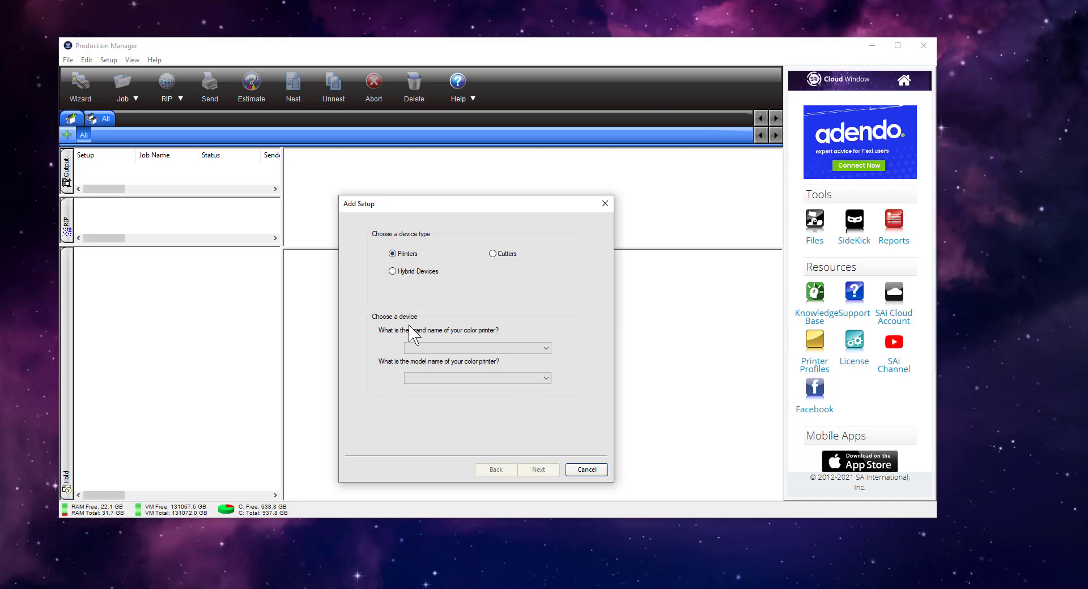
Choose the Mutoh VJ-1628X as the new setup's printer and continue to its setup options, cancelling the initial communication prompt.
{"action": "left_click", "coordinate": [414, 349]}
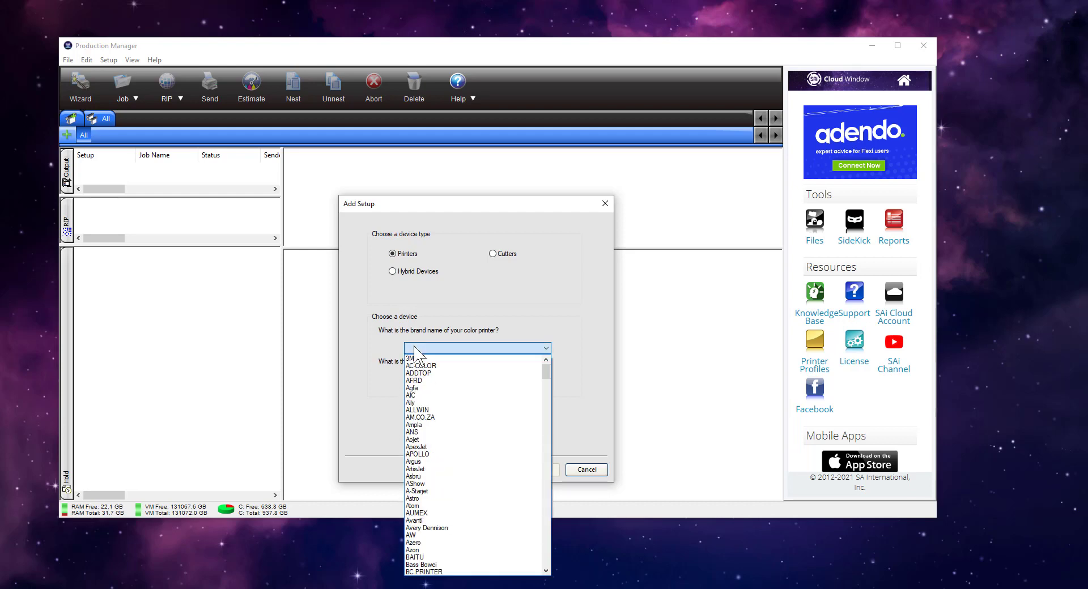
{"action": "type", "text": "mut"}
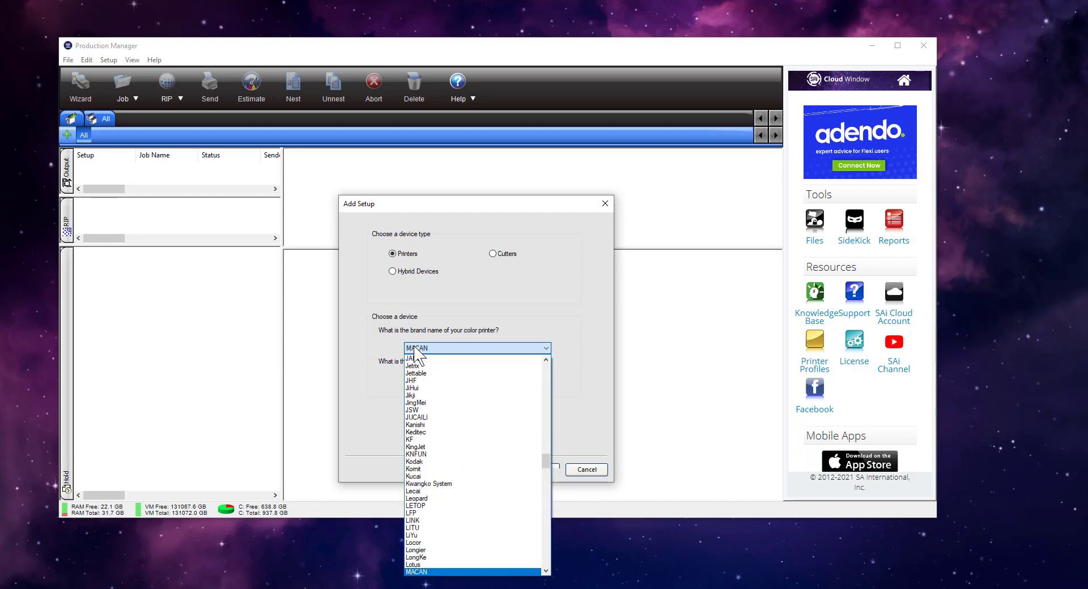
{"action": "key", "text": "Return"}
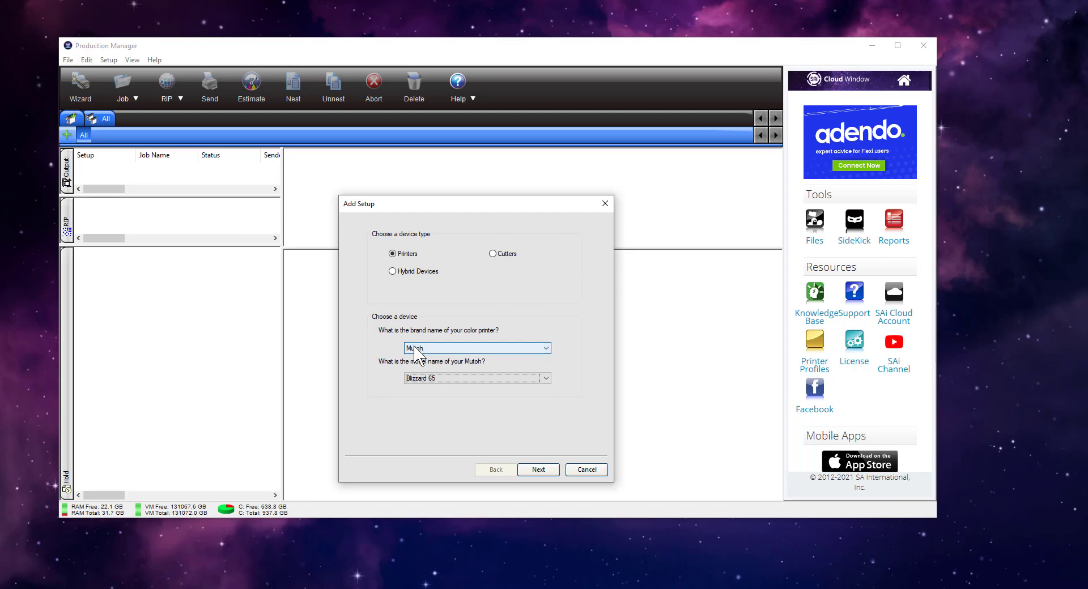
{"action": "left_click", "coordinate": [546, 379]}
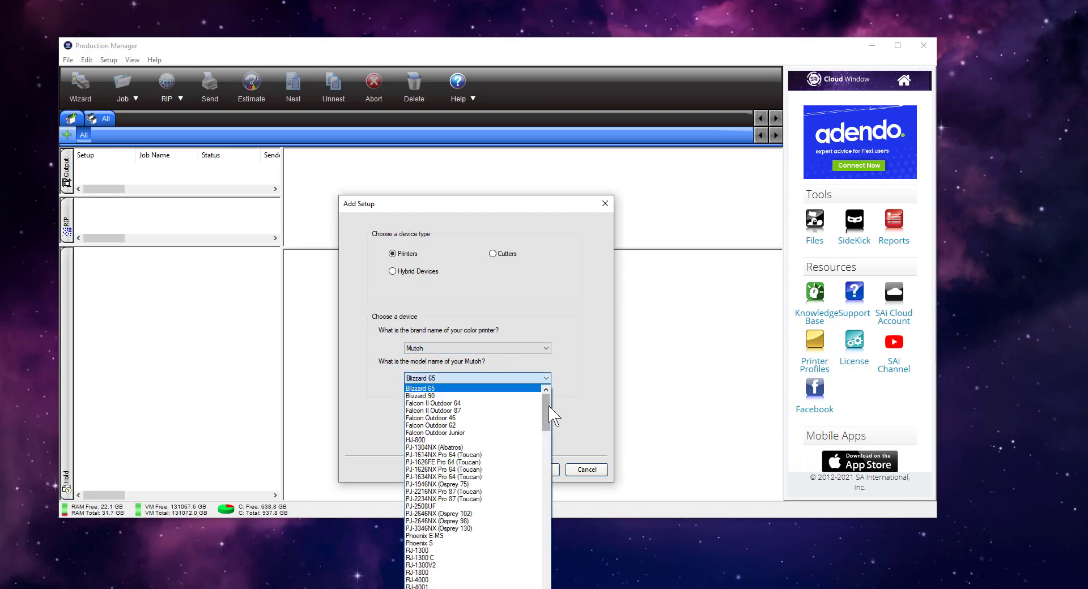
{"action": "left_click_drag", "start_coordinate": [545, 418], "coordinate": [546, 530]}
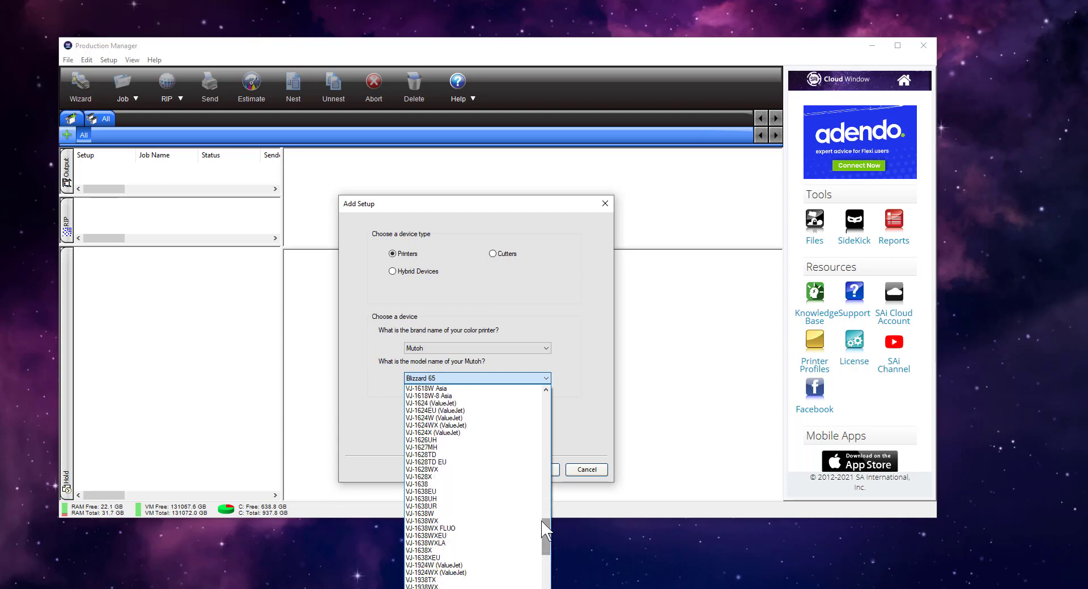
{"action": "left_click", "coordinate": [442, 479]}
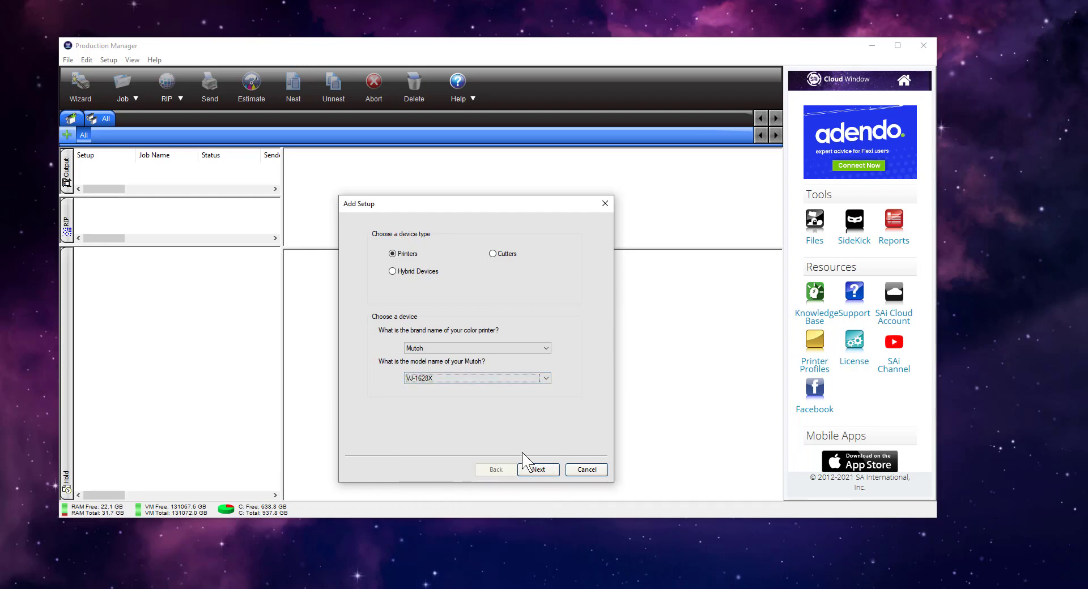
{"action": "left_click", "coordinate": [549, 472]}
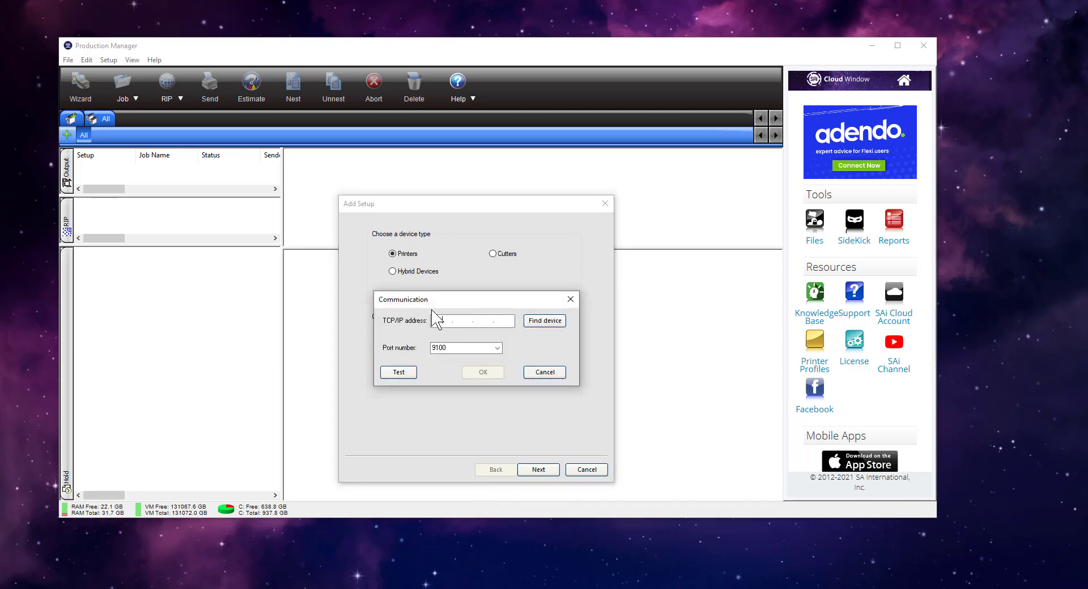
{"action": "left_click_drag", "start_coordinate": [446, 298], "coordinate": [450, 273]}
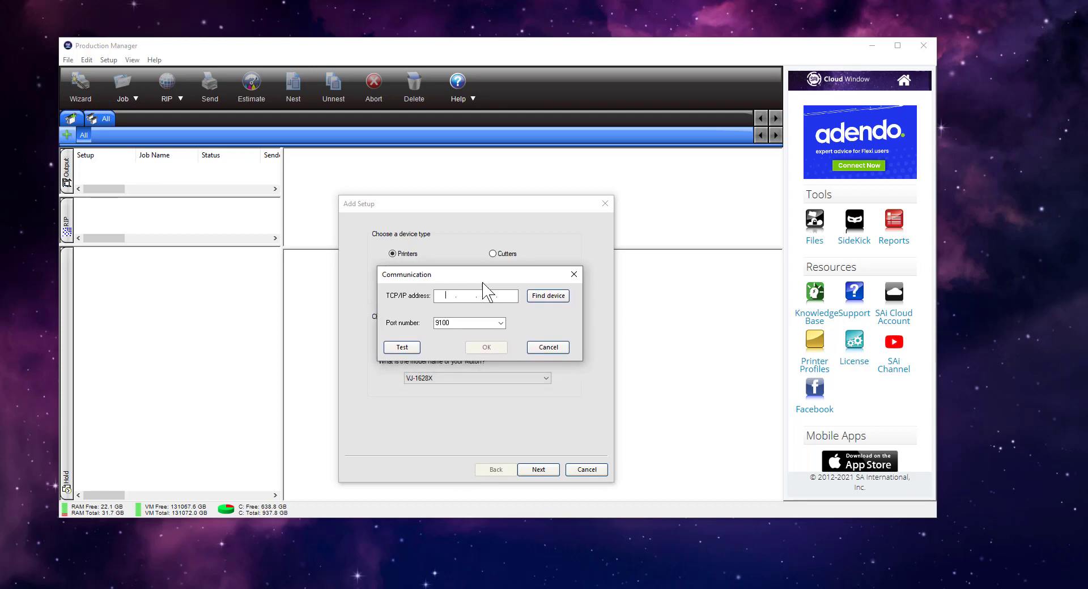
{"action": "left_click", "coordinate": [550, 349]}
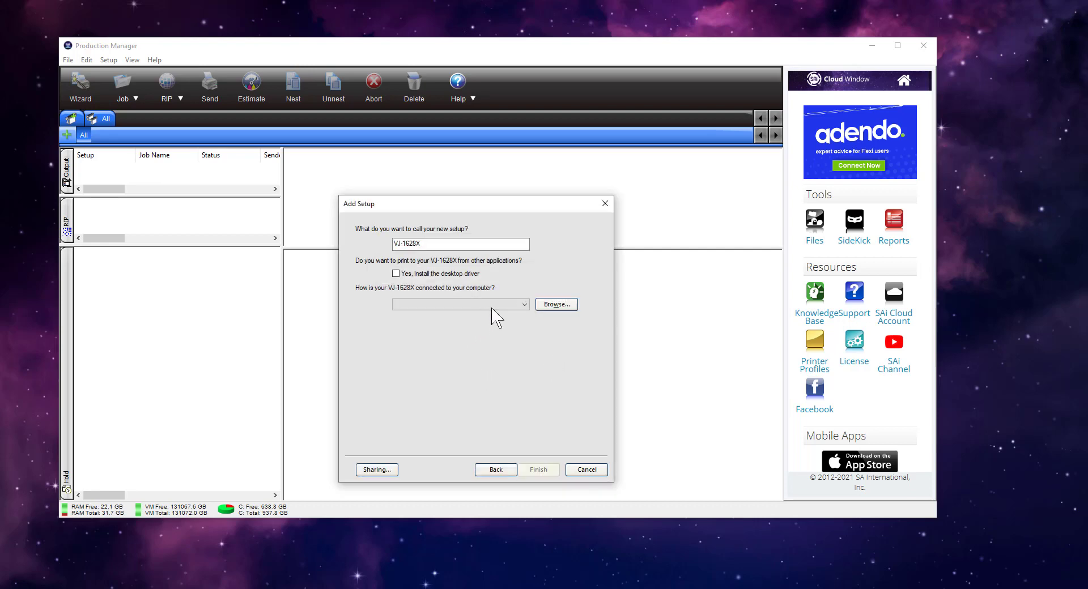
Connect the VJ-1628X through TCP/IP at address 192.168.1.10 and finish adding the printer setup.
{"action": "left_click", "coordinate": [524, 305]}
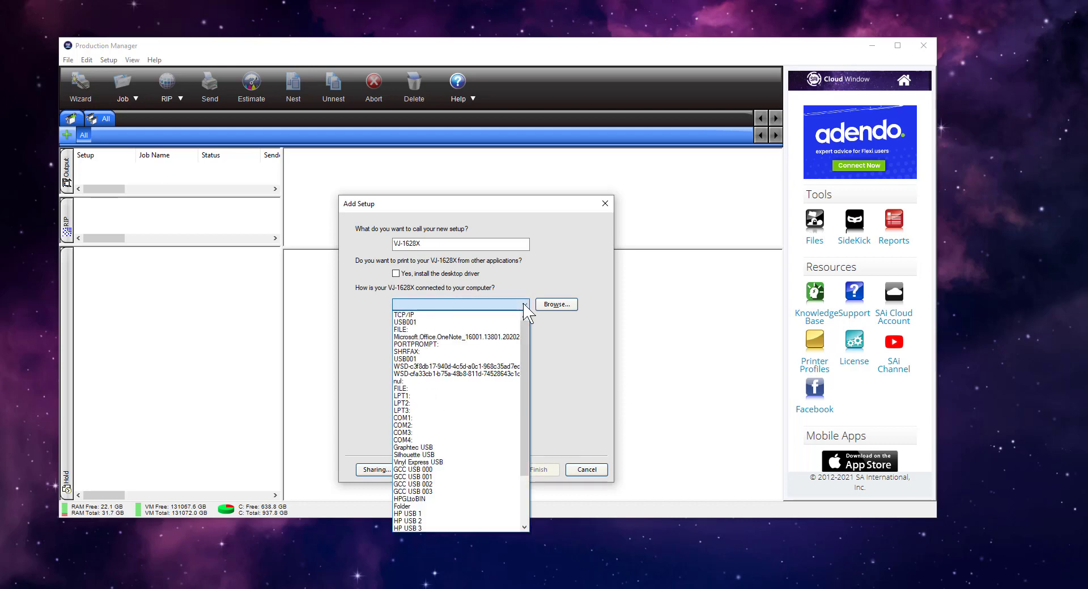
{"action": "mouse_move", "coordinate": [527, 352]}
{"action": "left_mouse_down"}
{"action": "mouse_move", "coordinate": [530, 433]}
{"action": "mouse_move", "coordinate": [533, 350]}
{"action": "left_mouse_up"}
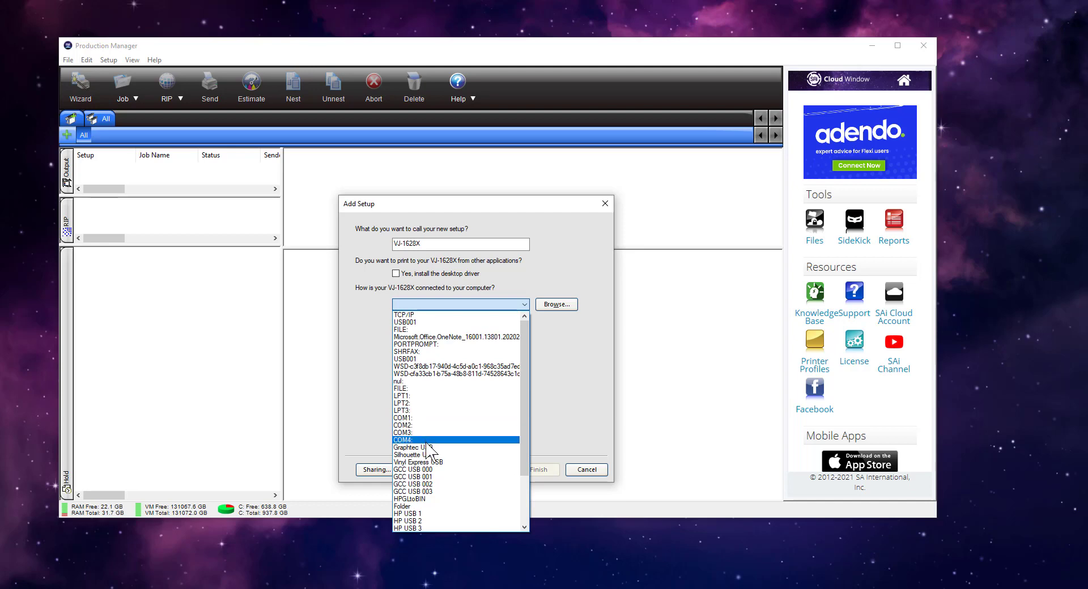
{"action": "left_click", "coordinate": [422, 315]}
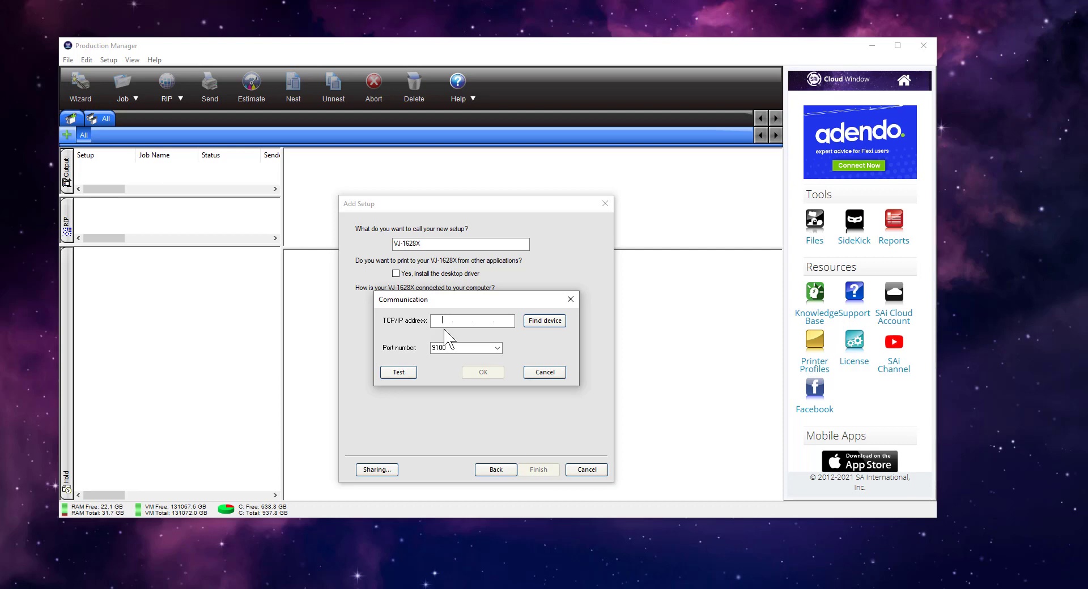
{"action": "type", "text": "92 . 168 . 1 . 10"}
{"action": "left_click", "coordinate": [484, 373]}
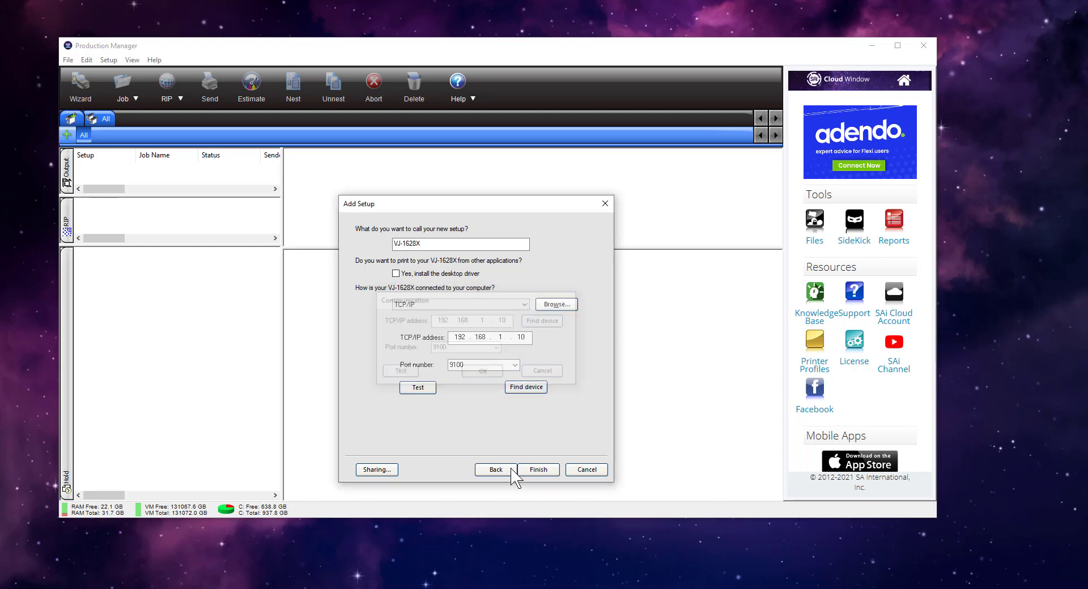
{"action": "left_click", "coordinate": [540, 472]}
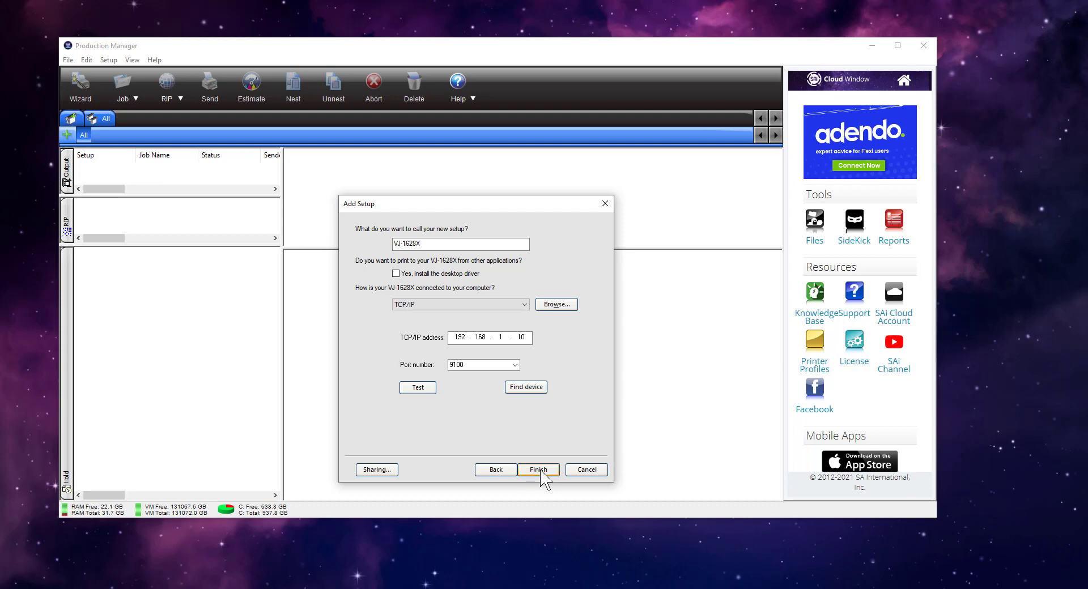